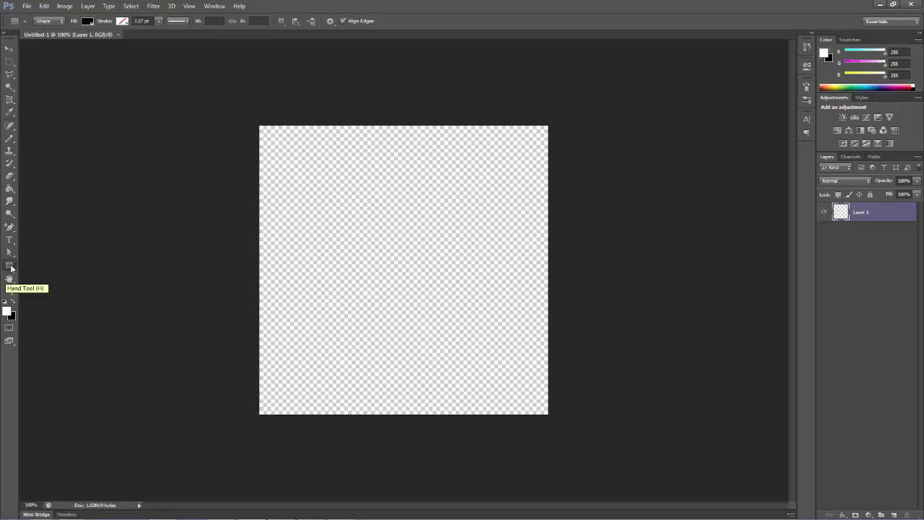
- With the Rectangle Tool set to a red fill, draw a 322 × 285 px rectangle near the canvas centre
{"action": "right_click", "coordinate": [8, 266]}
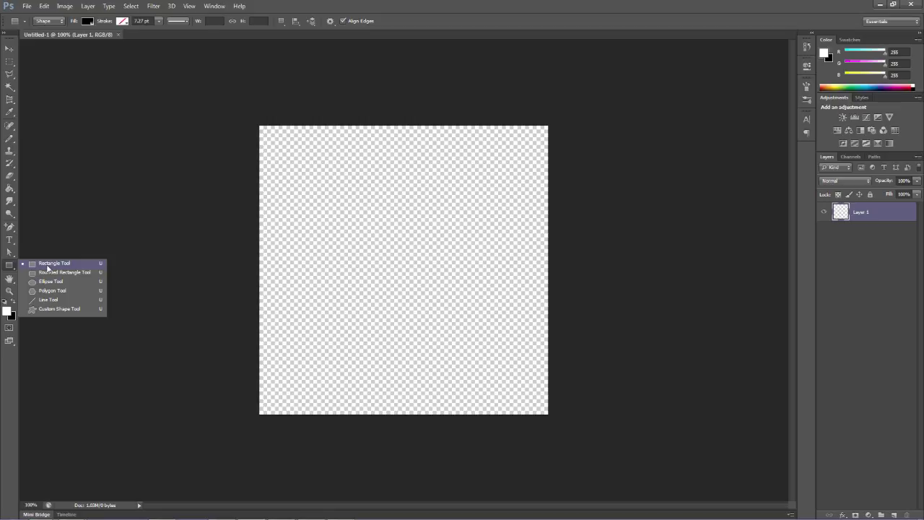
{"action": "left_click", "coordinate": [48, 266]}
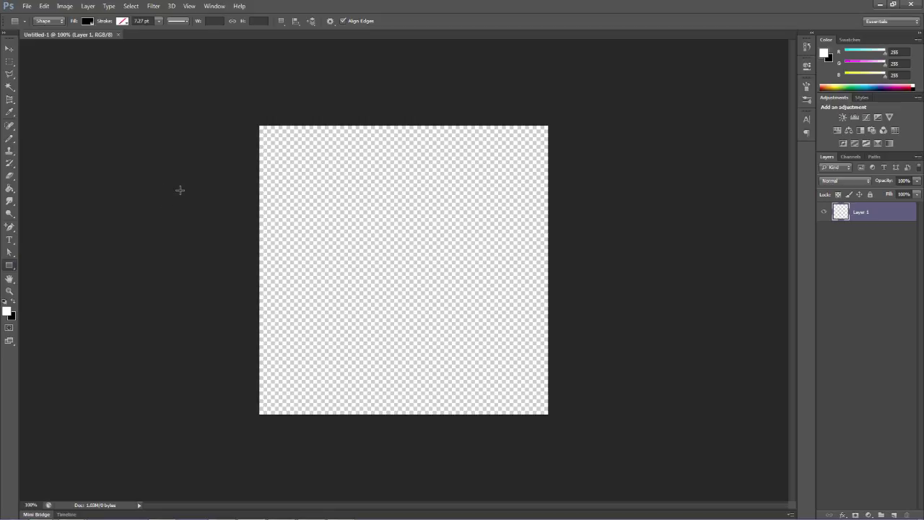
{"action": "left_click", "coordinate": [89, 23]}
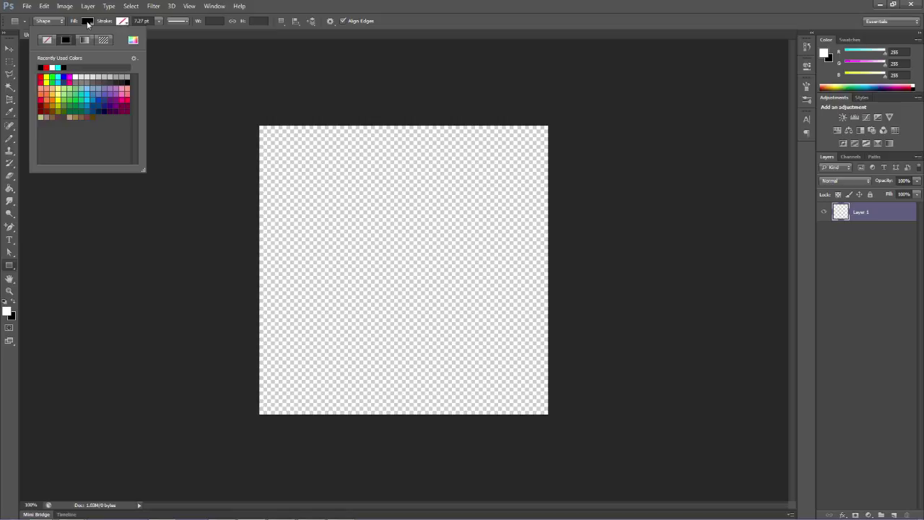
{"action": "left_click", "coordinate": [47, 67]}
{"action": "left_click", "coordinate": [151, 30]}
{"action": "left_click", "coordinate": [123, 23]}
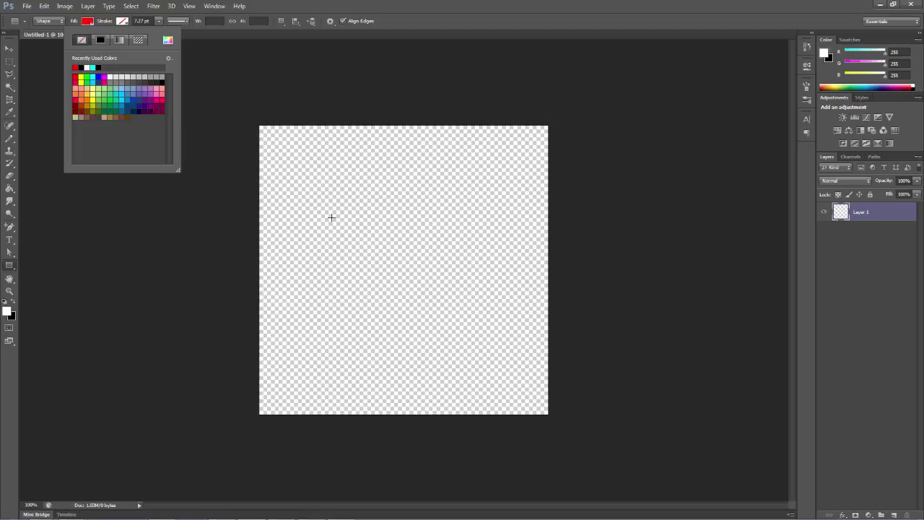
{"action": "left_click_drag", "start_coordinate": [337, 204], "coordinate": [493, 340]}
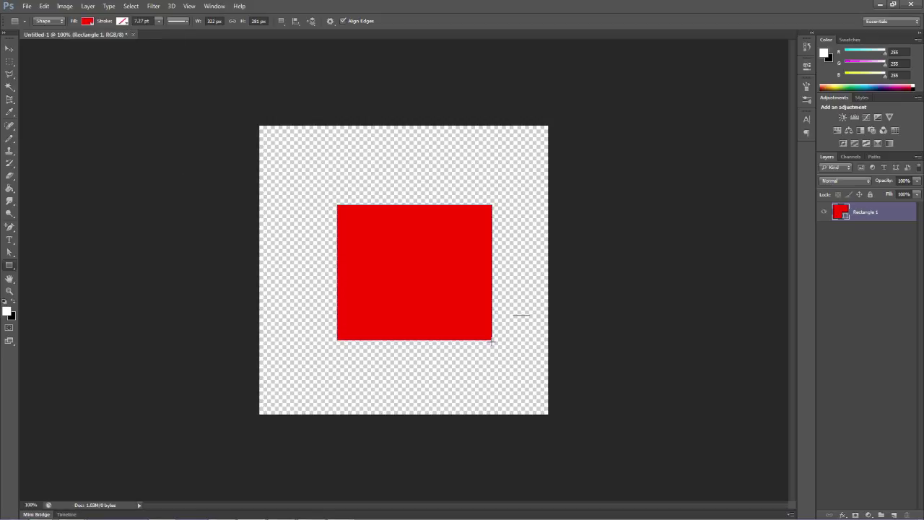
- Give the rectangle a black 9 pt stroke
{"action": "left_click", "coordinate": [123, 22]}
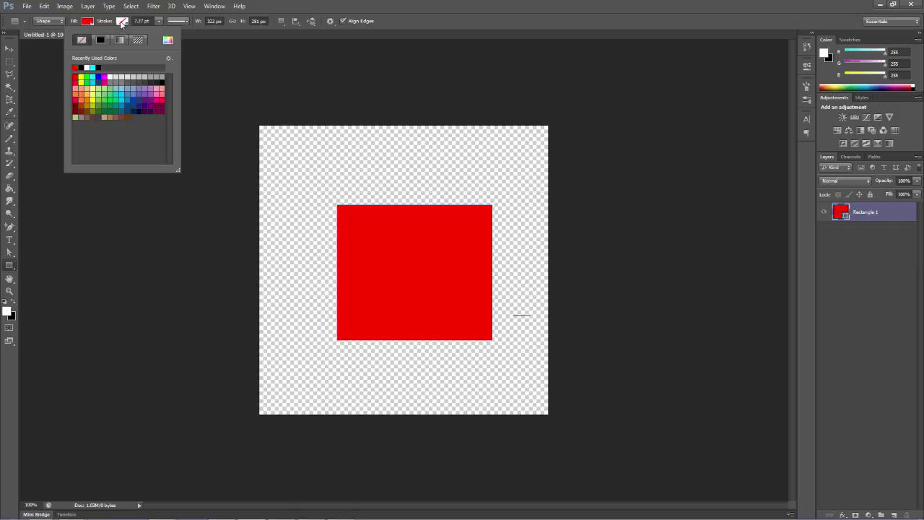
{"action": "left_click", "coordinate": [83, 67]}
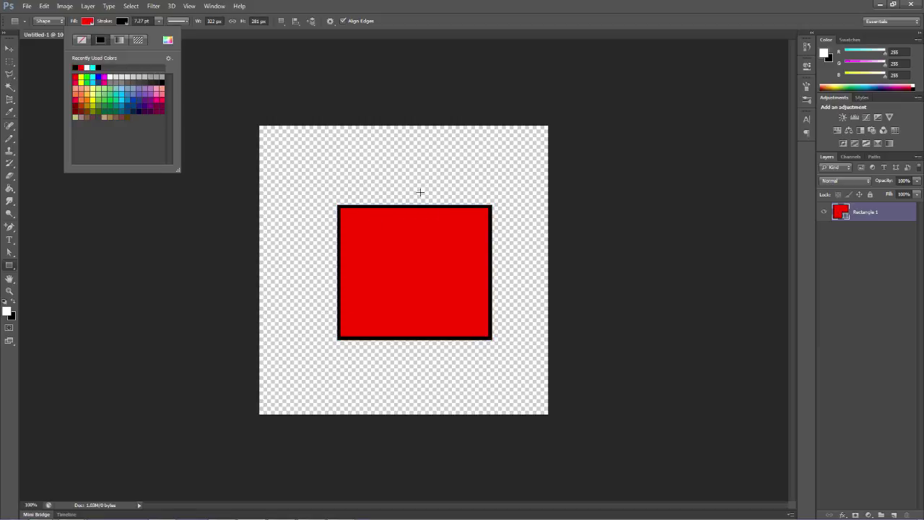
{"action": "left_click", "coordinate": [159, 21]}
{"action": "left_click_drag", "start_coordinate": [161, 33], "coordinate": [181, 33]}
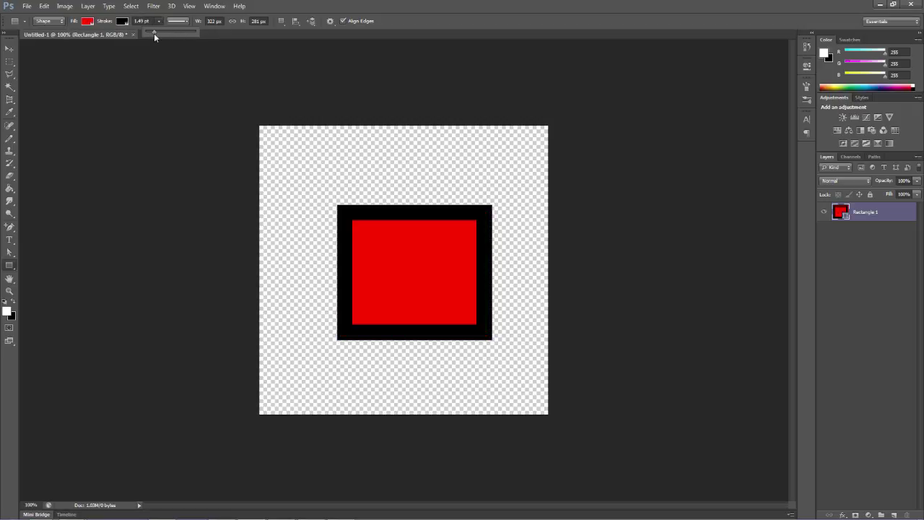
{"action": "left_click_drag", "start_coordinate": [161, 32], "coordinate": [160, 34]}
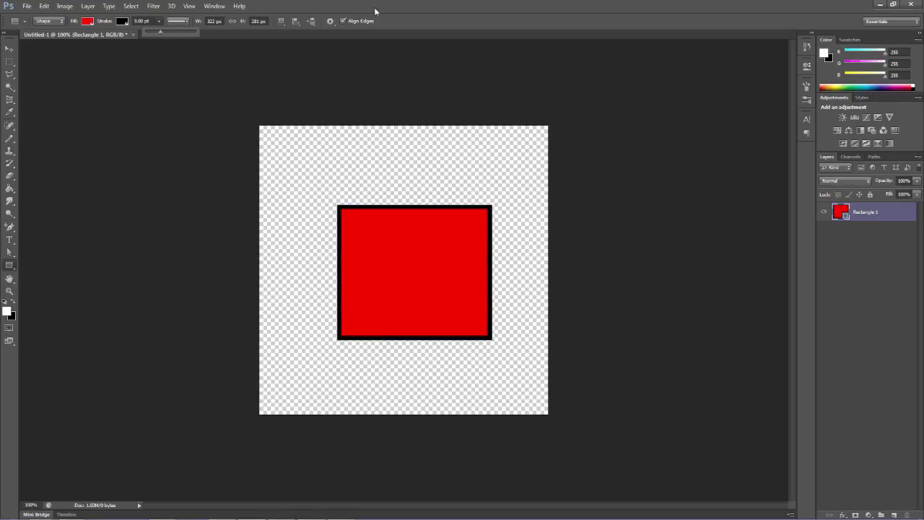
- Set the rectangle's width to 400 px
{"action": "double_click", "coordinate": [214, 21]}
{"action": "type", "text": "4"}
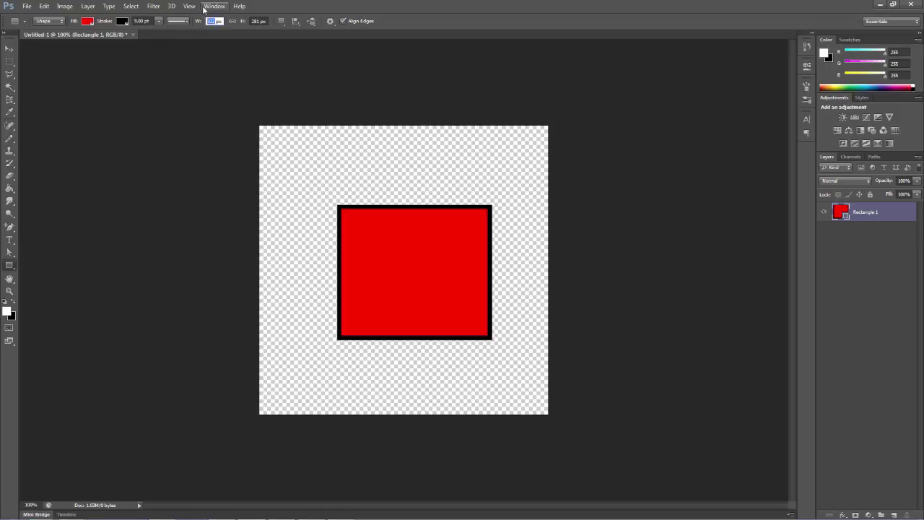
{"action": "type", "text": "00"}
{"action": "double_click", "coordinate": [257, 21]}
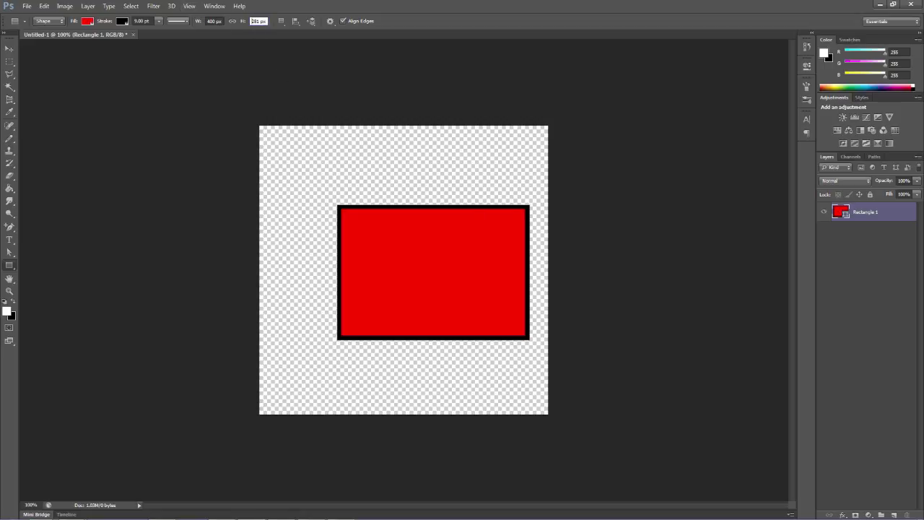
{"action": "key", "text": "Return"}
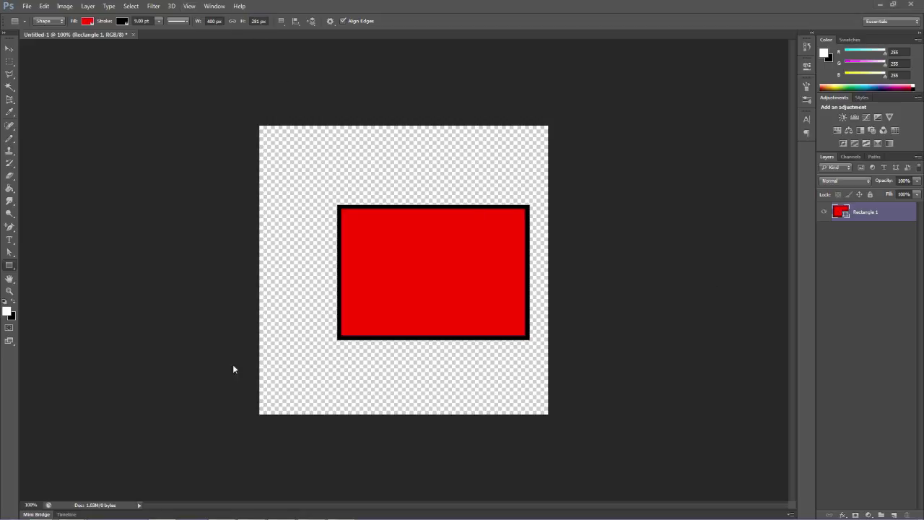
- Draw a 247 × 247 px circle over the rectangle's upper-left corner with the Ellipse Tool
{"action": "right_click", "coordinate": [8, 270]}
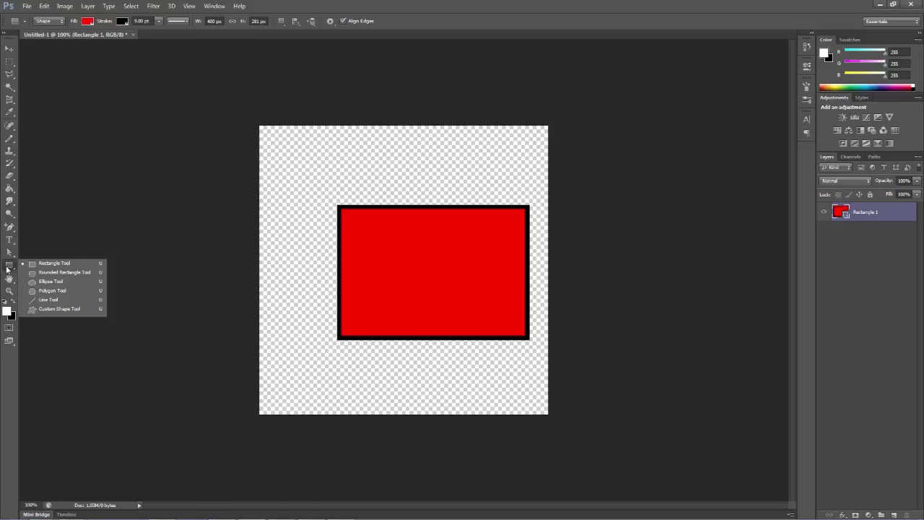
{"action": "left_click", "coordinate": [50, 281]}
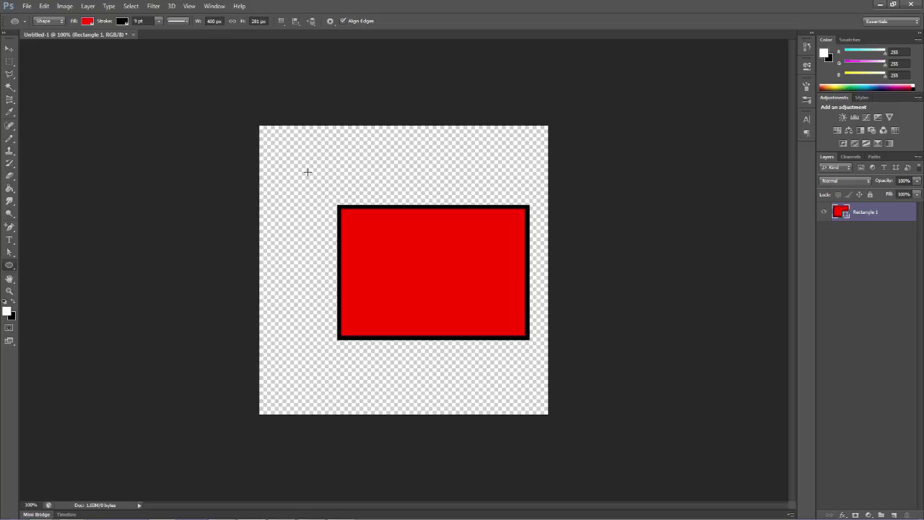
{"action": "left_click_drag", "start_coordinate": [306, 172], "coordinate": [425, 293]}
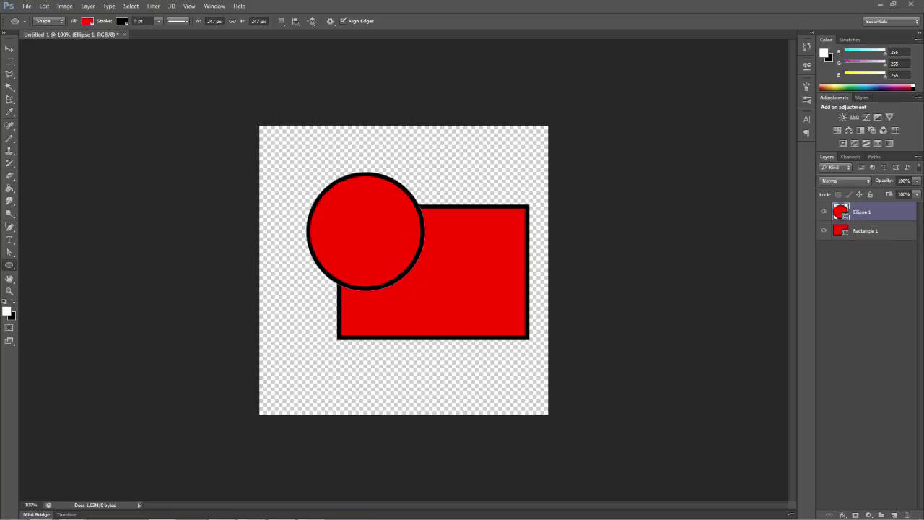
- Give the circle a blue fill and a crimson outline
{"action": "left_click", "coordinate": [88, 21]}
{"action": "left_click", "coordinate": [43, 67]}
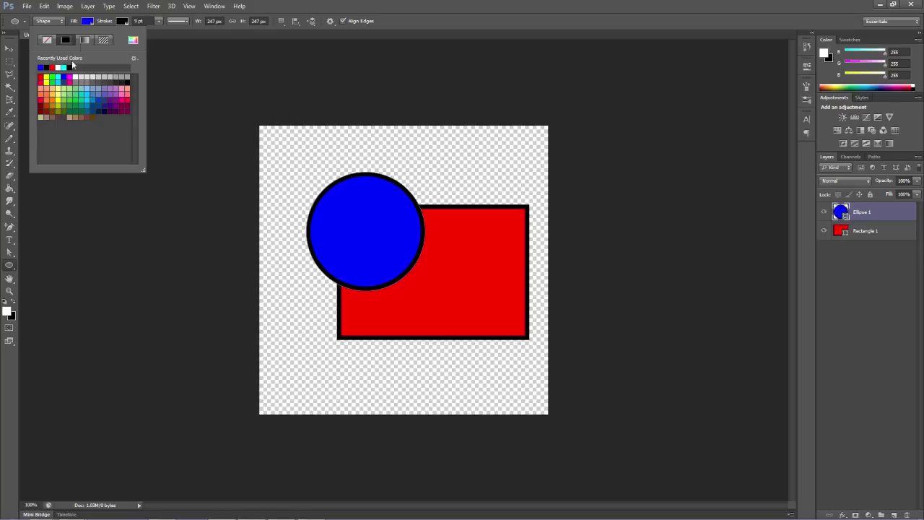
{"action": "left_click", "coordinate": [123, 24]}
{"action": "left_click", "coordinate": [122, 23]}
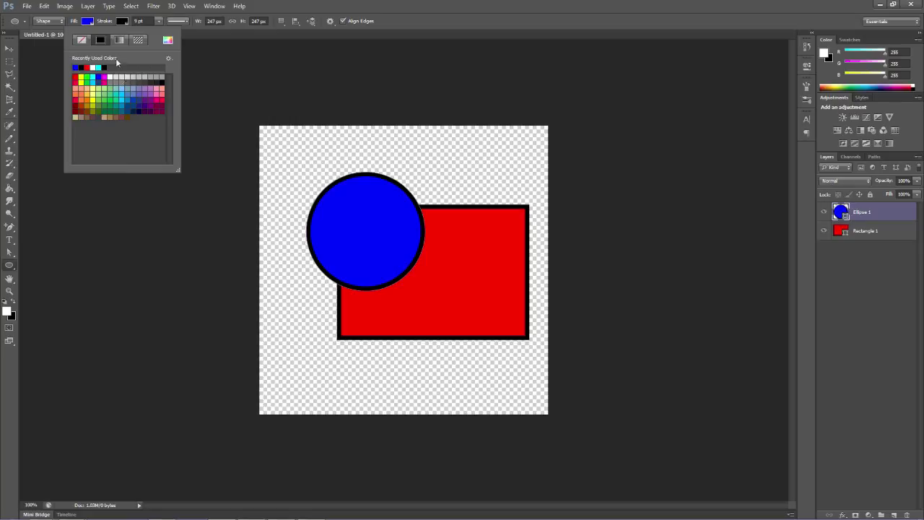
{"action": "left_click", "coordinate": [164, 97]}
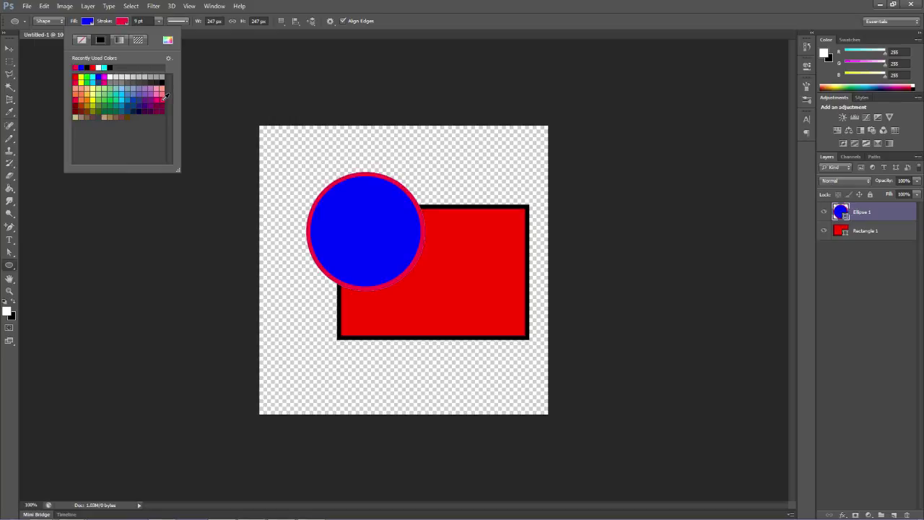
{"action": "left_click", "coordinate": [9, 267]}
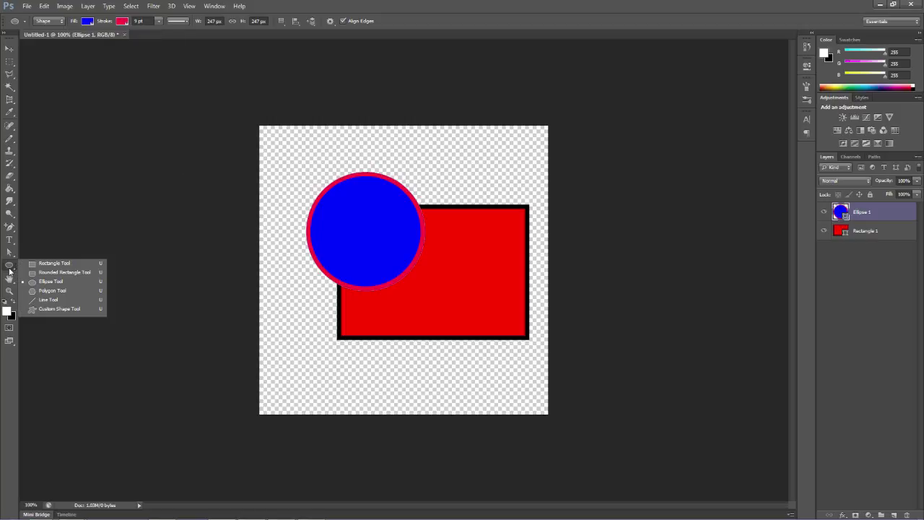
{"action": "left_click", "coordinate": [49, 300]}
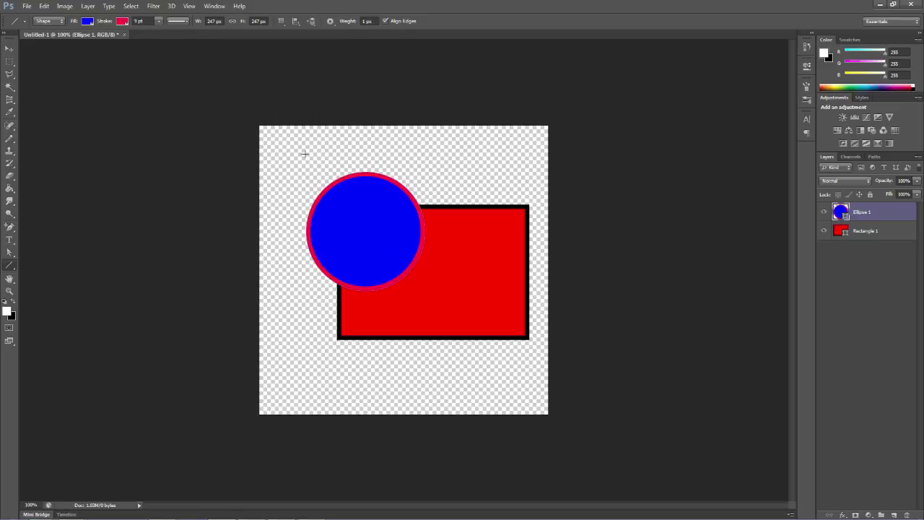
- Set a black fill with no stroke and delete the Ellipse 1 circle layer
{"action": "left_click", "coordinate": [87, 21]}
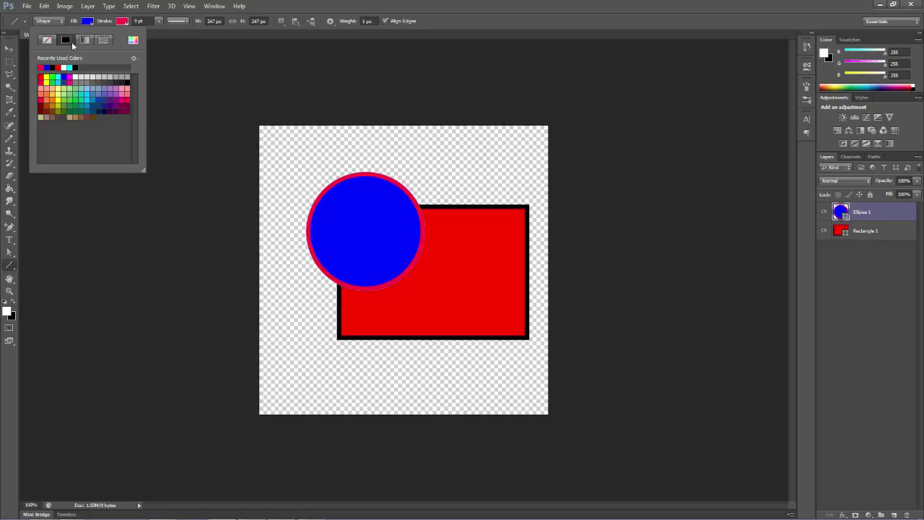
{"action": "left_click", "coordinate": [58, 67]}
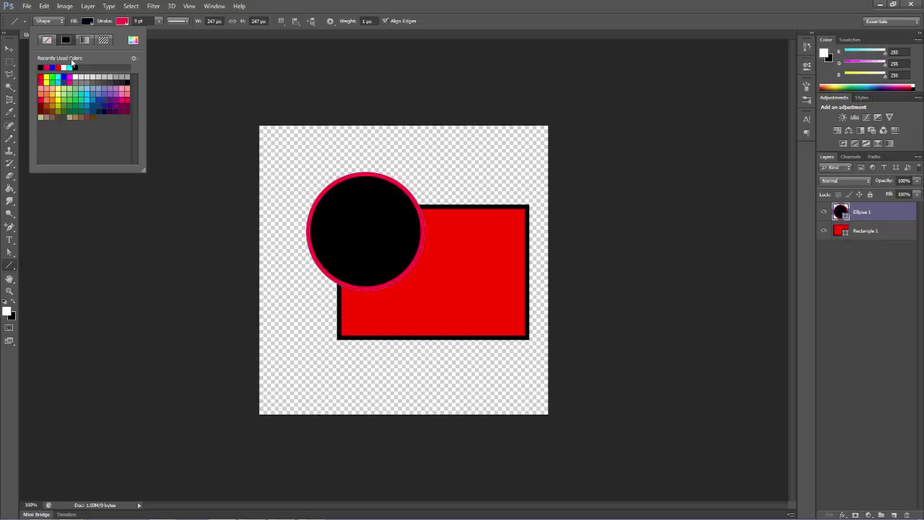
{"action": "left_click", "coordinate": [122, 22]}
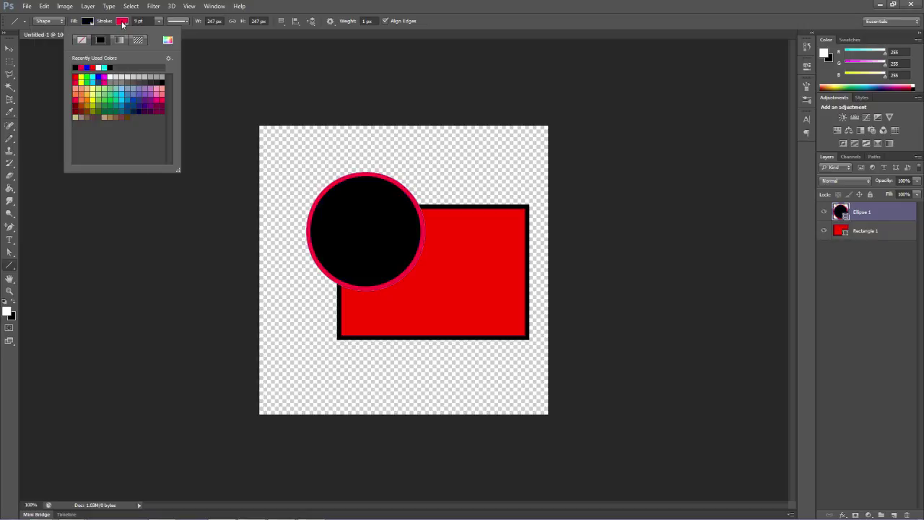
{"action": "left_click", "coordinate": [78, 68]}
{"action": "left_click", "coordinate": [865, 220]}
{"action": "right_click", "coordinate": [868, 217]}
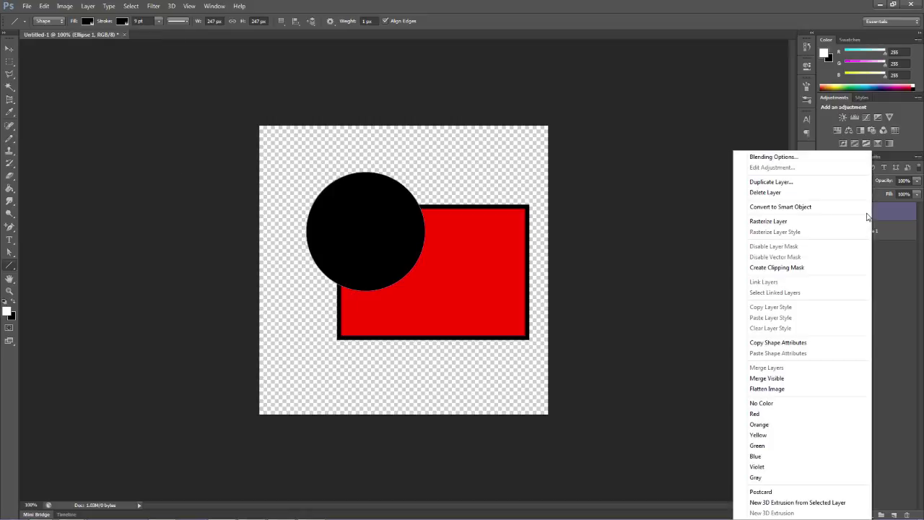
{"action": "left_click", "coordinate": [830, 192]}
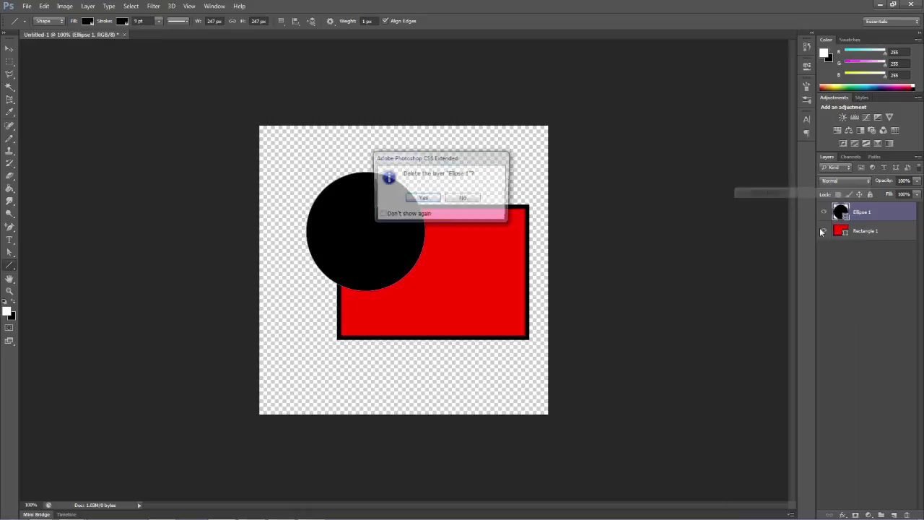
{"action": "left_click", "coordinate": [421, 200]}
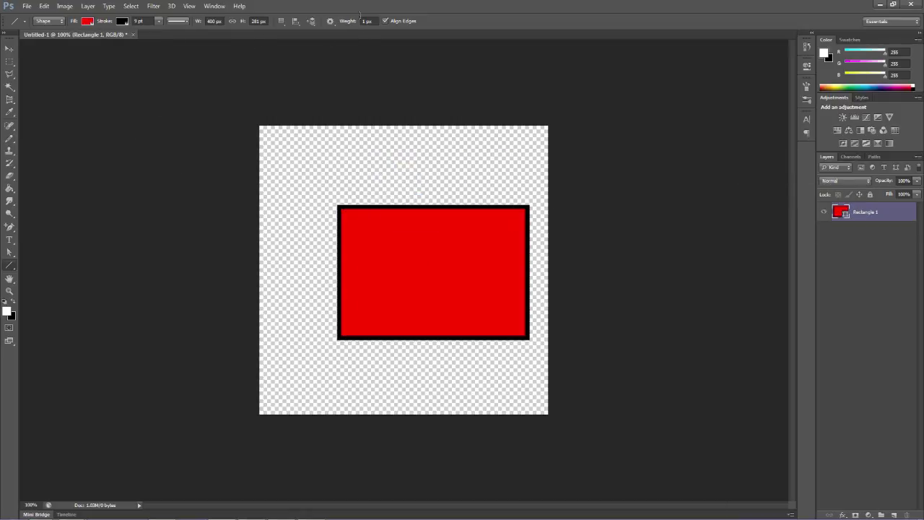
- Draw a thin 1 px horizontal line across the top of the canvas
{"action": "left_click", "coordinate": [365, 21]}
{"action": "left_click_drag", "start_coordinate": [298, 163], "coordinate": [498, 163]}
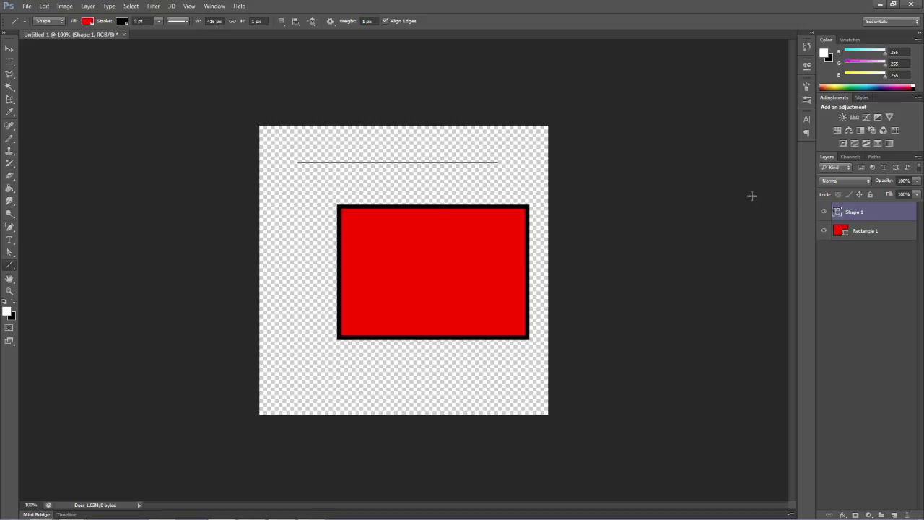
{"action": "left_click", "coordinate": [871, 232]}
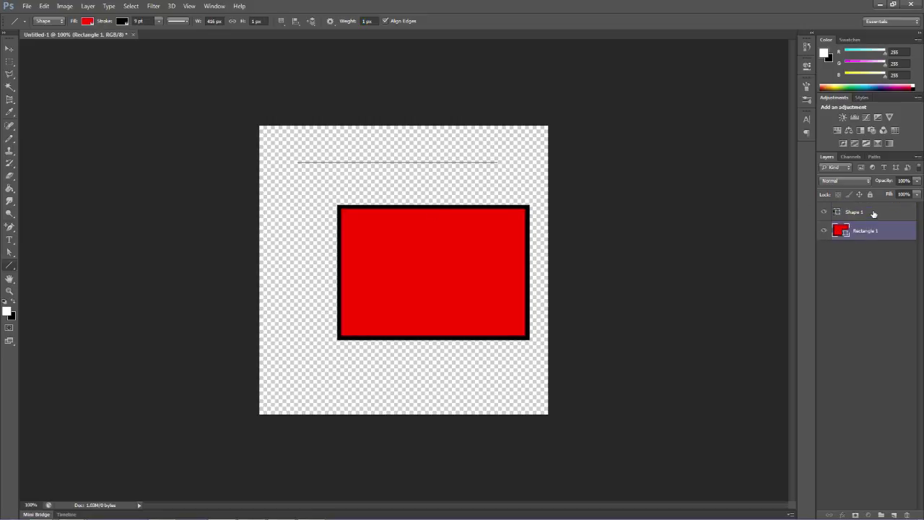
{"action": "left_click", "coordinate": [874, 214]}
- Set the line weight to 5 px and draw a 442 px line across the bottom
{"action": "left_click", "coordinate": [364, 21]}
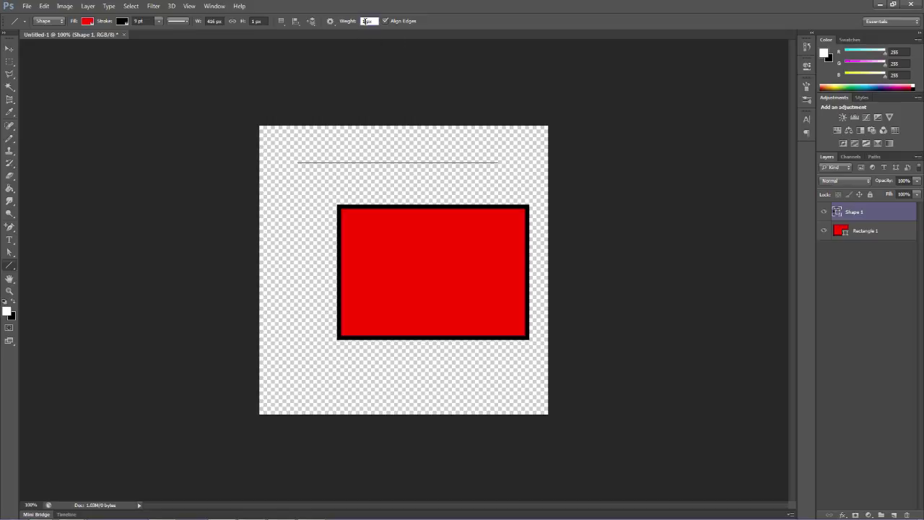
{"action": "type", "text": "5"}
{"action": "left_click_drag", "start_coordinate": [304, 369], "coordinate": [520, 370]}
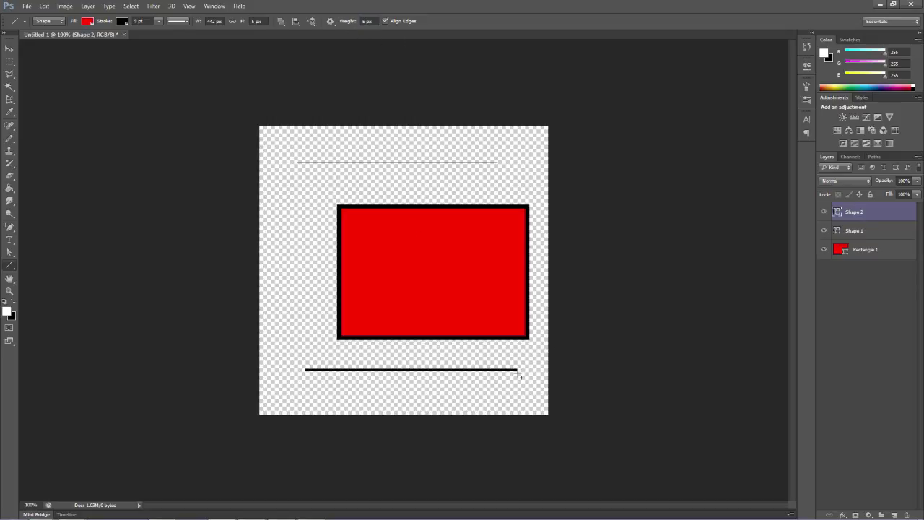
{"action": "left_click", "coordinate": [886, 238]}
{"action": "left_click", "coordinate": [880, 249]}
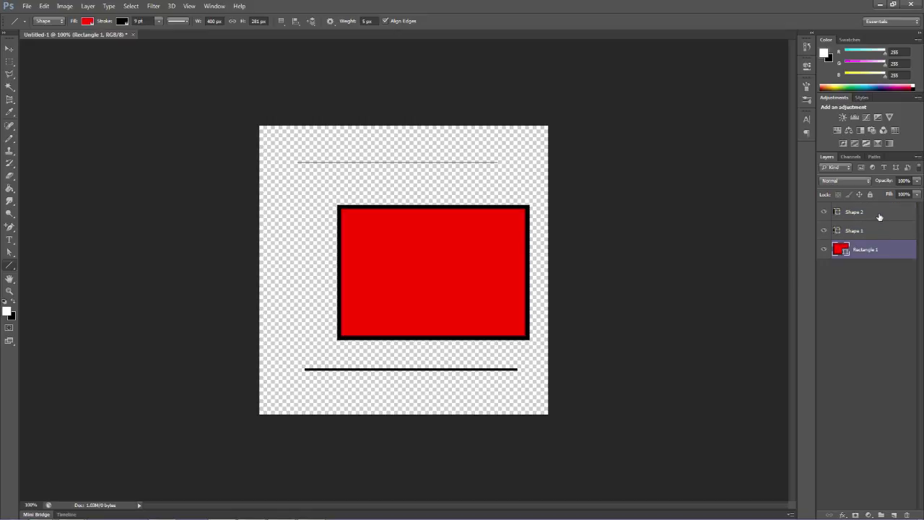
{"action": "left_click", "coordinate": [895, 218]}
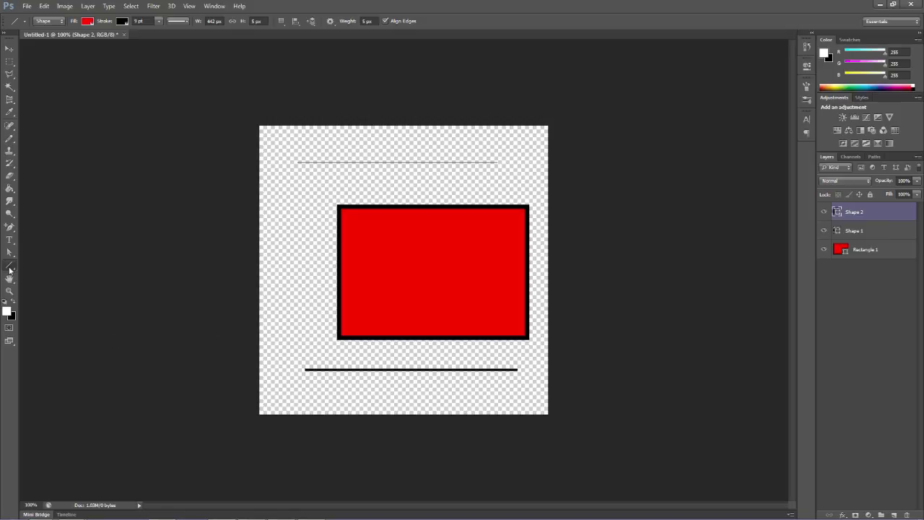
- Draw a black right-pointing custom-shape arrow, about 346 × 14 px, just below the top line
{"action": "left_click", "coordinate": [10, 269]}
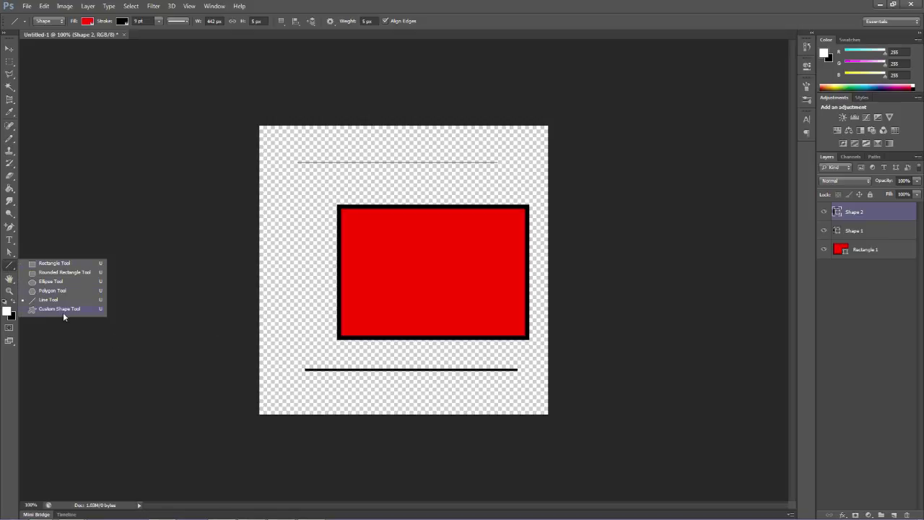
{"action": "left_click", "coordinate": [63, 309]}
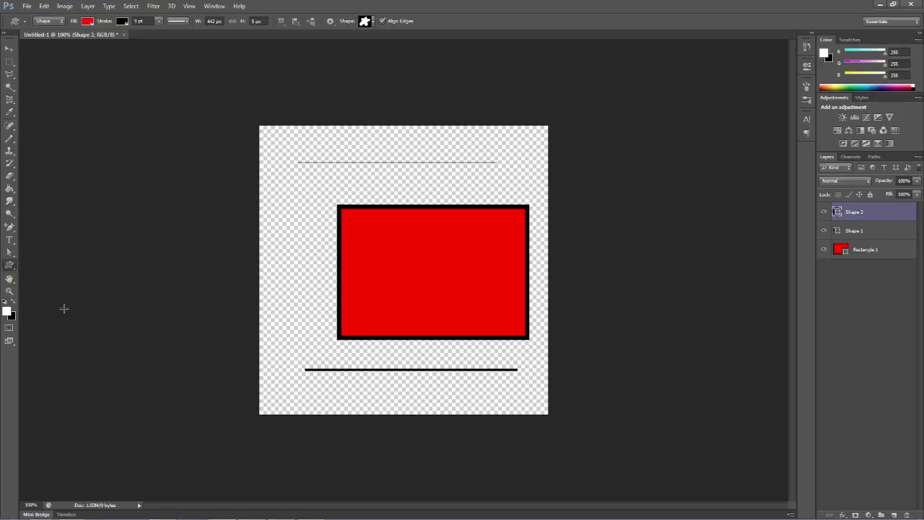
{"action": "left_click", "coordinate": [375, 22]}
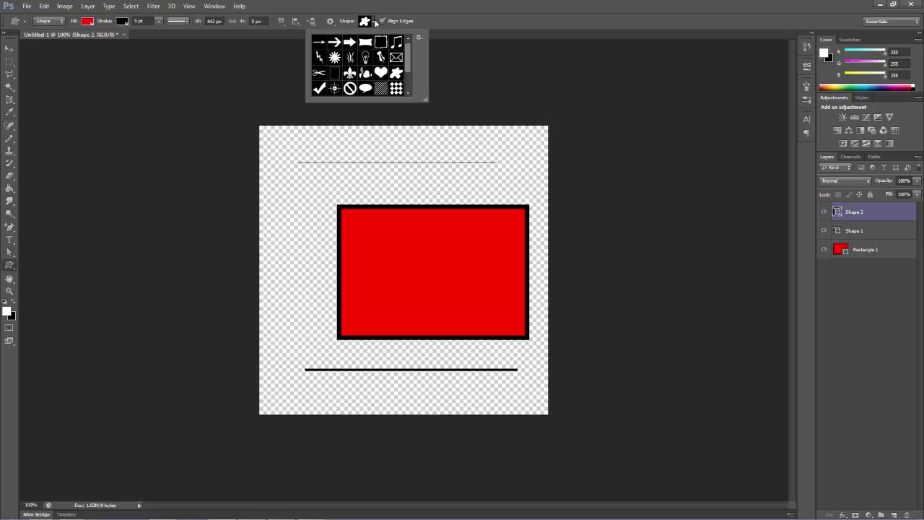
{"action": "mouse_move", "coordinate": [409, 58]}
{"action": "left_mouse_down"}
{"action": "mouse_move", "coordinate": [408, 76]}
{"action": "mouse_move", "coordinate": [405, 49]}
{"action": "left_mouse_up"}
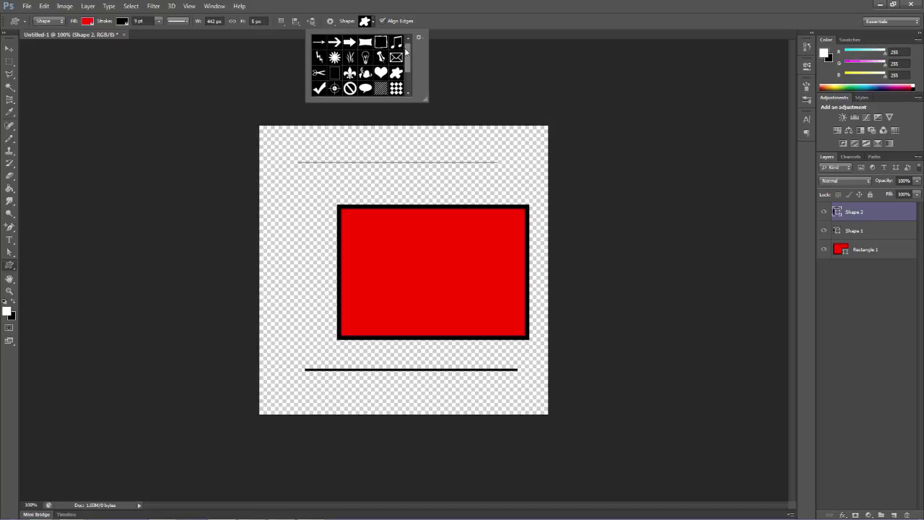
{"action": "left_click", "coordinate": [318, 42]}
{"action": "left_click_drag", "start_coordinate": [291, 175], "coordinate": [459, 173]}
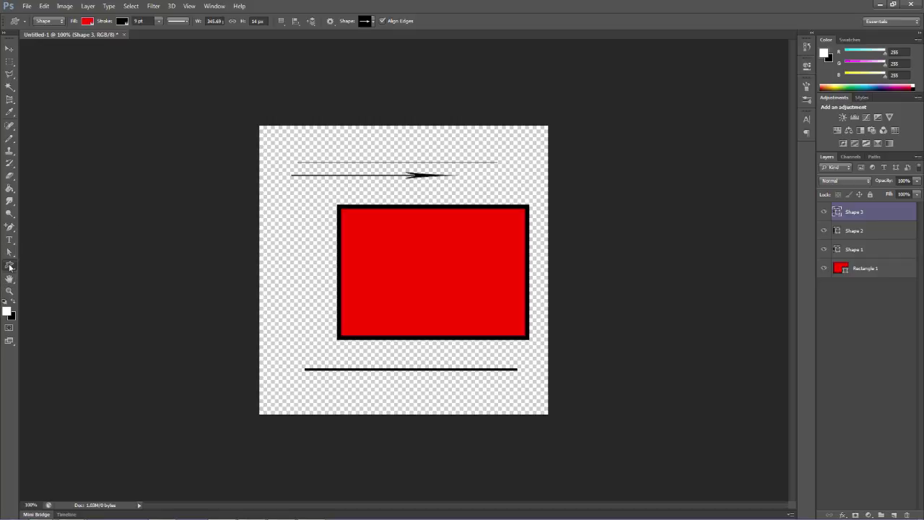
{"action": "right_click", "coordinate": [9, 265]}
{"action": "left_click", "coordinate": [63, 299]}
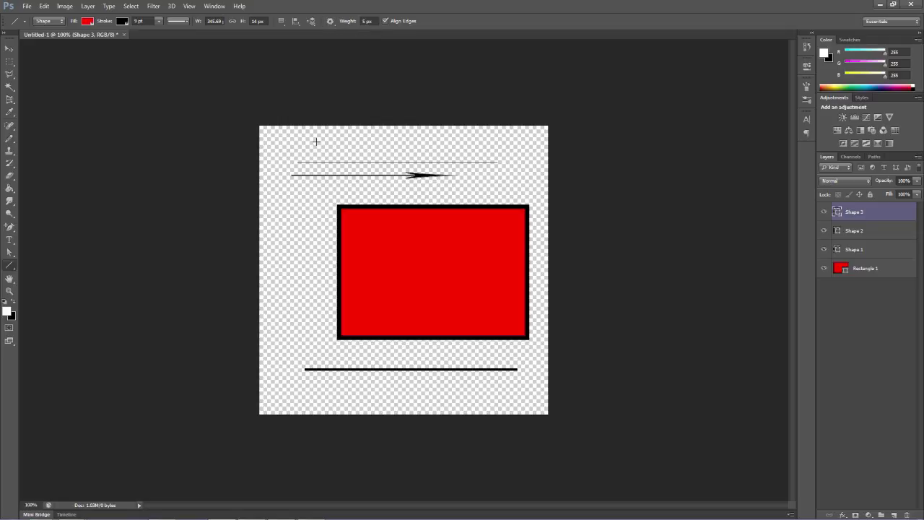
- Draw a thick line under the arrow, then a double-headed arrow across the canvas top
{"action": "left_click_drag", "start_coordinate": [297, 191], "coordinate": [509, 189]}
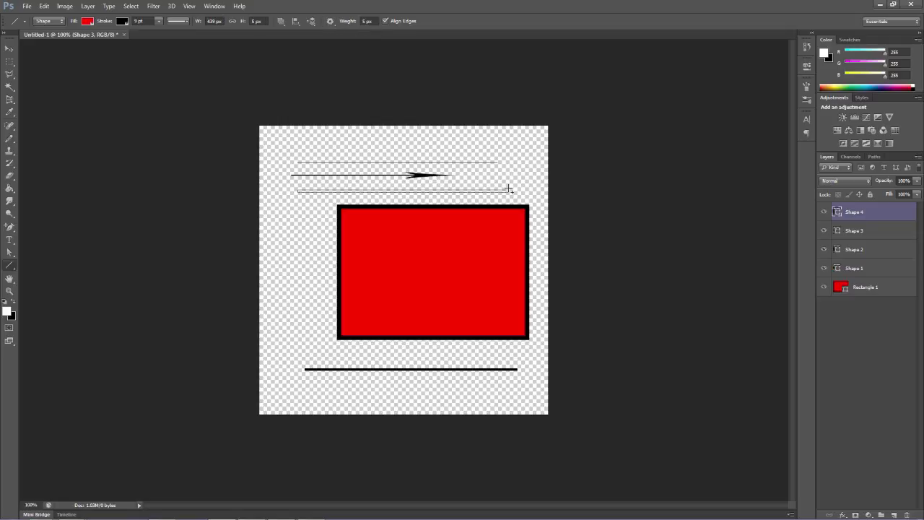
{"action": "left_click", "coordinate": [330, 21]}
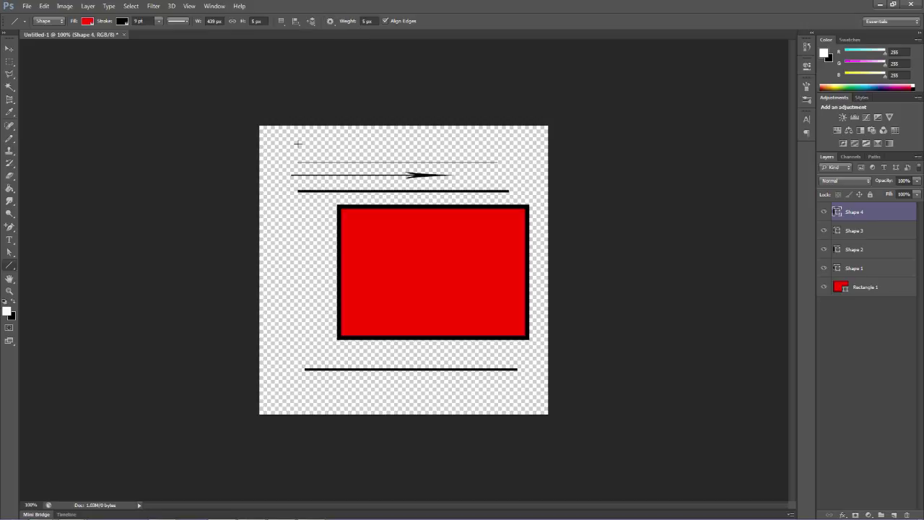
{"action": "left_click_drag", "start_coordinate": [298, 144], "coordinate": [491, 144]}
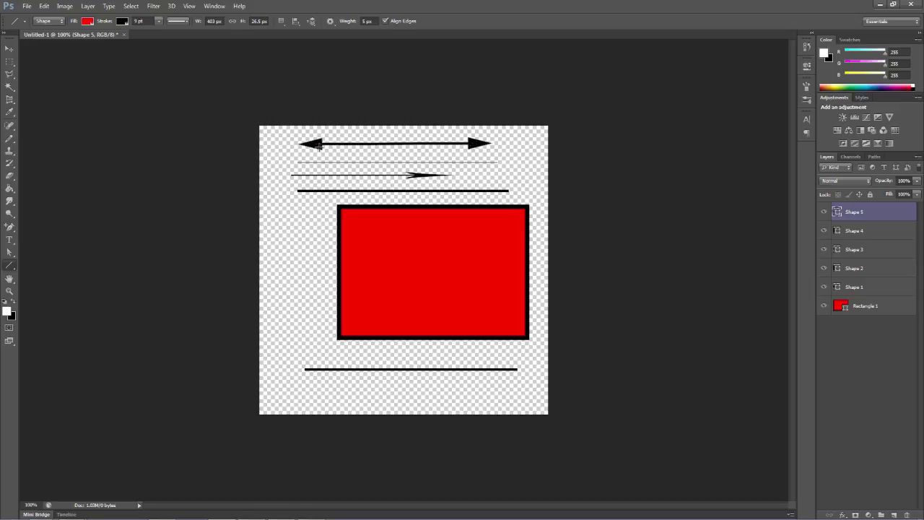
- Set the double-headed arrow's fill to black
{"action": "left_click", "coordinate": [88, 22]}
{"action": "left_click", "coordinate": [41, 66]}
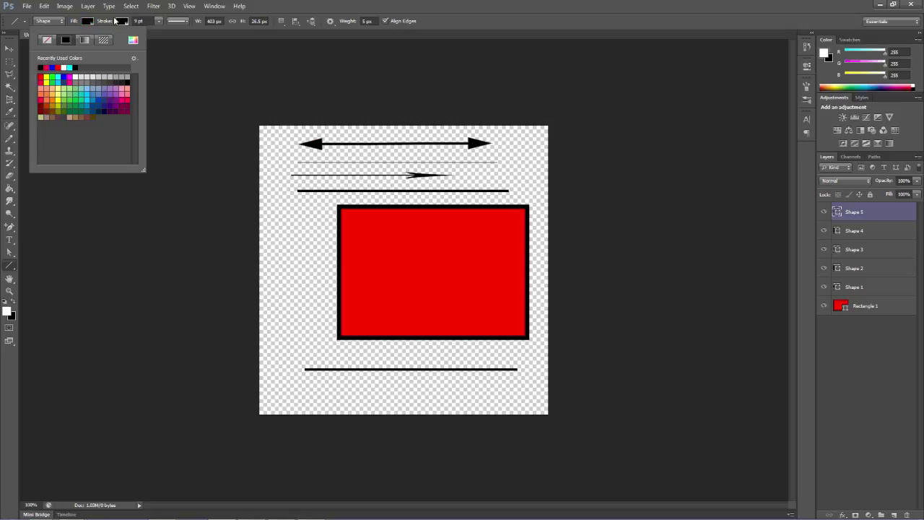
{"action": "left_click", "coordinate": [324, 11]}
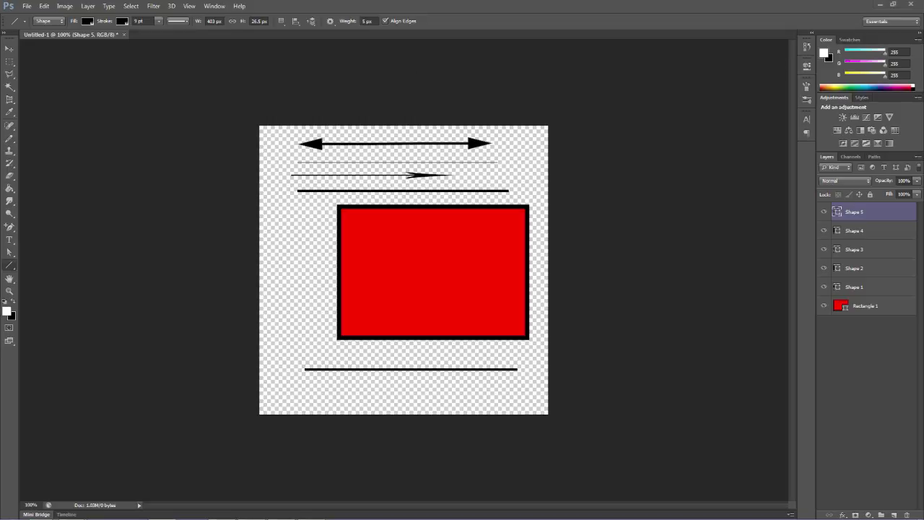
- Move the Rectangle 1 layer left and down, centred between the top and bottom lines
{"action": "left_click", "coordinate": [870, 307]}
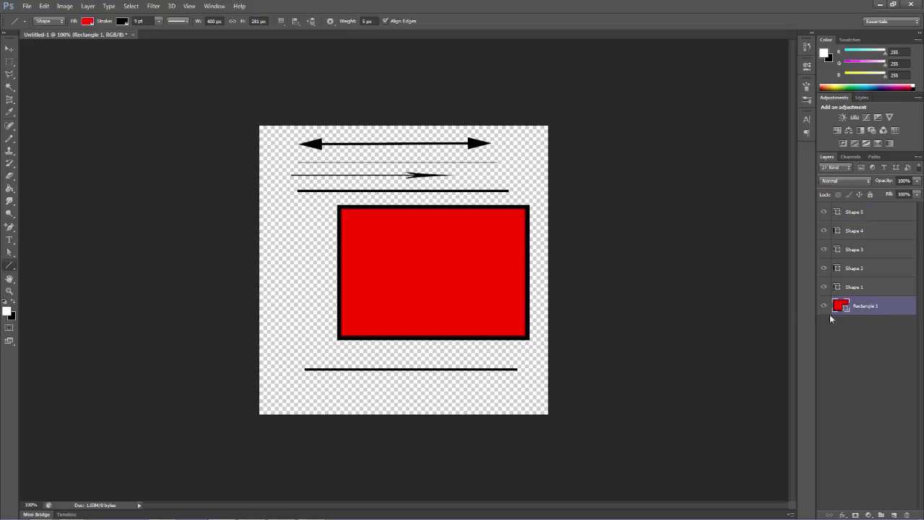
{"action": "left_click", "coordinate": [11, 49]}
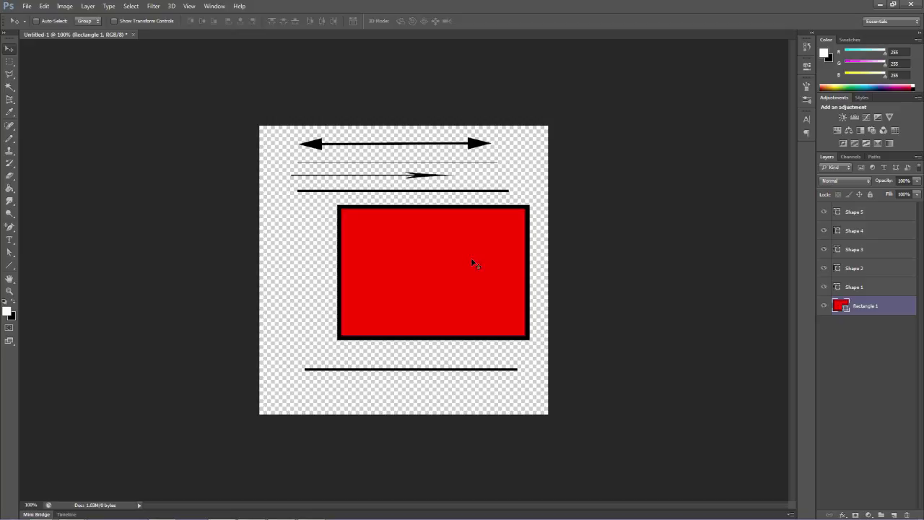
{"action": "left_click_drag", "start_coordinate": [392, 241], "coordinate": [402, 279]}
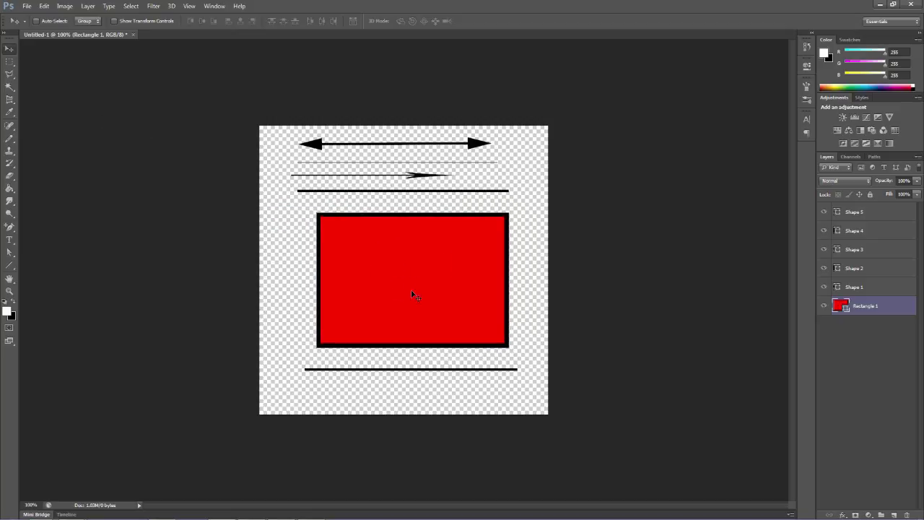
{"action": "left_click", "coordinate": [10, 177]}
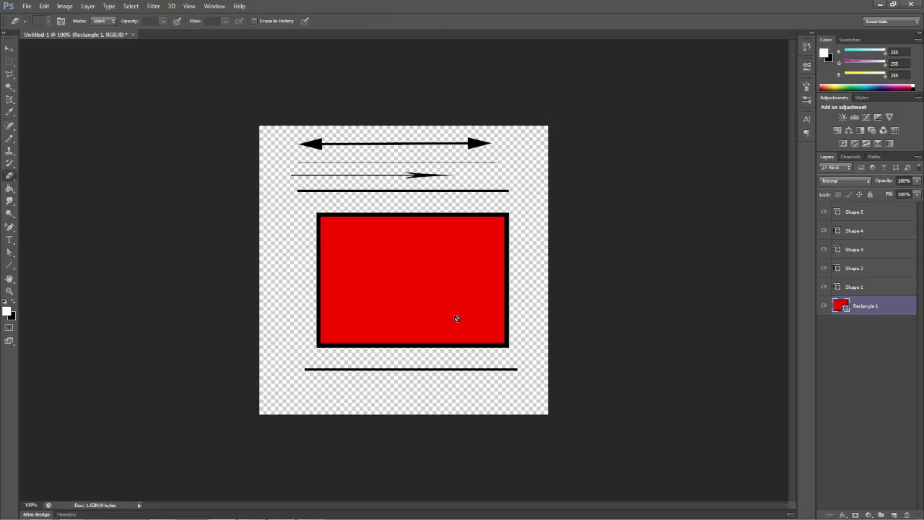
- Rasterize the Rectangle 1 shape layer into an ordinary pixel layer
{"action": "left_click", "coordinate": [417, 268]}
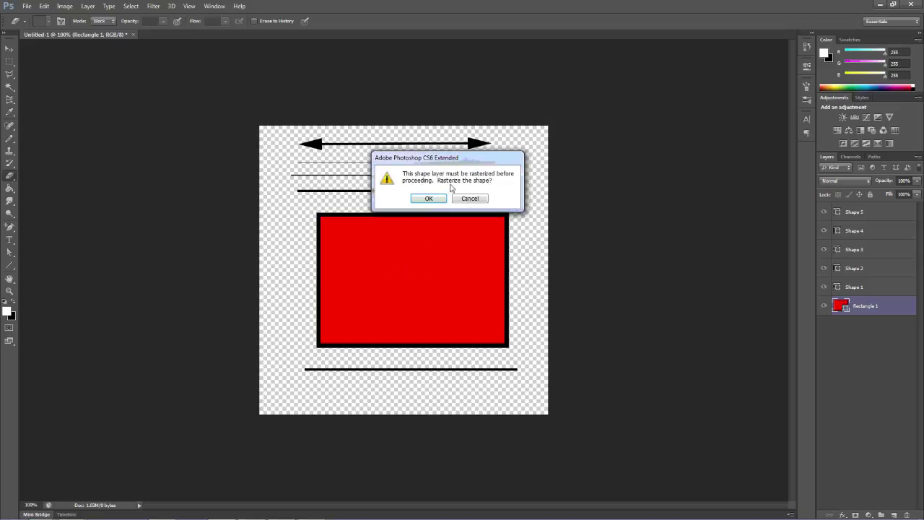
{"action": "left_click", "coordinate": [434, 211]}
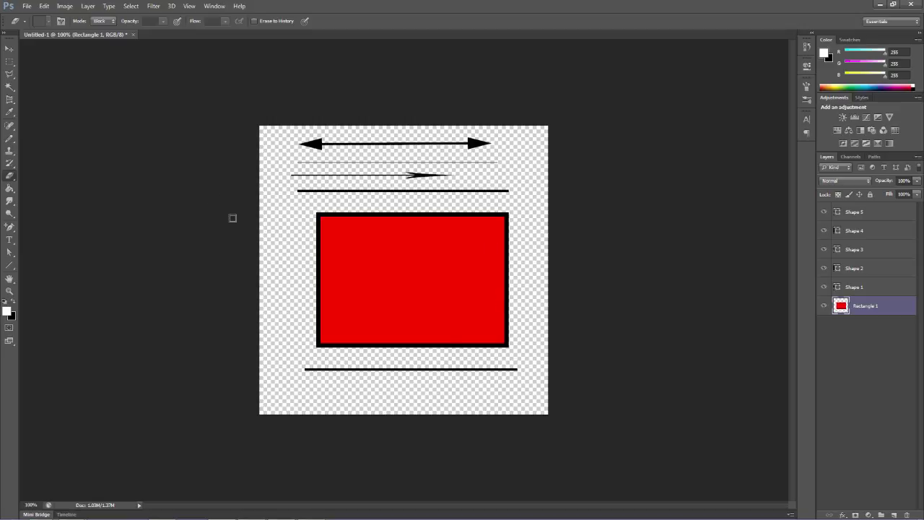
{"action": "left_click", "coordinate": [38, 6]}
{"action": "left_click", "coordinate": [58, 33]}
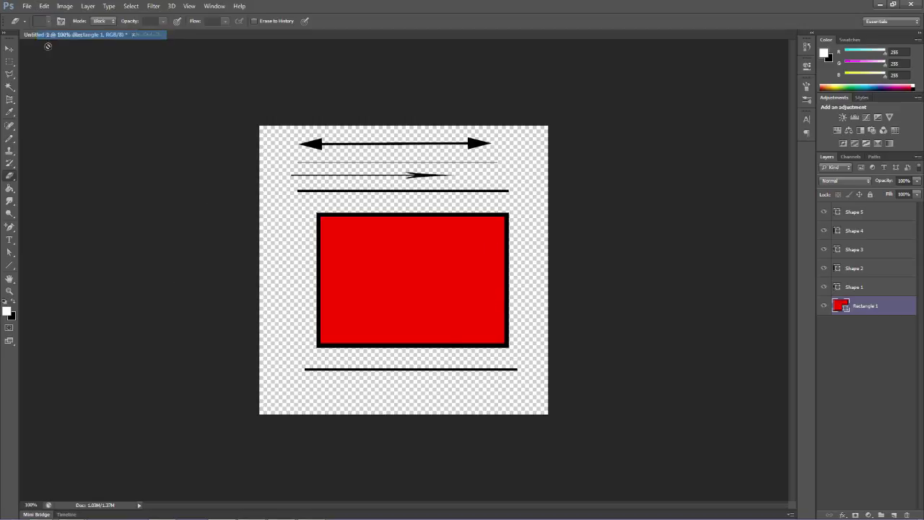
{"action": "right_click", "coordinate": [868, 308]}
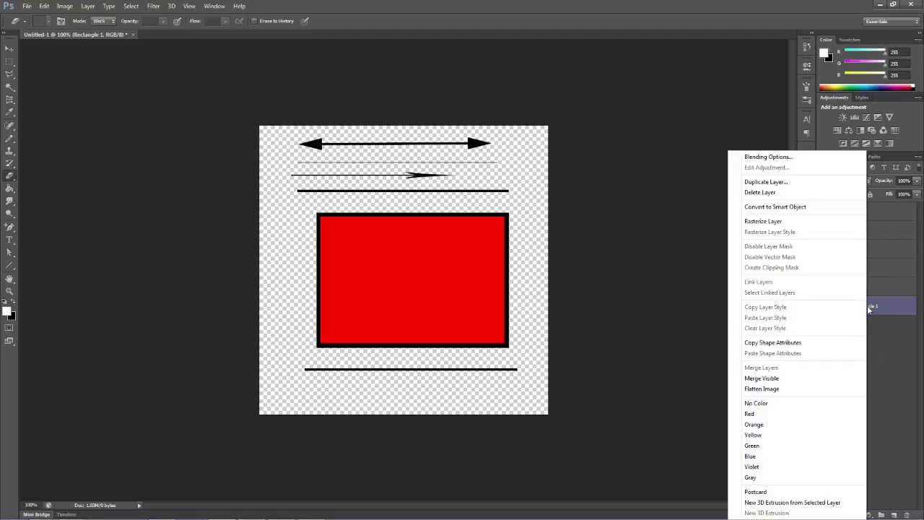
{"action": "left_click", "coordinate": [779, 221]}
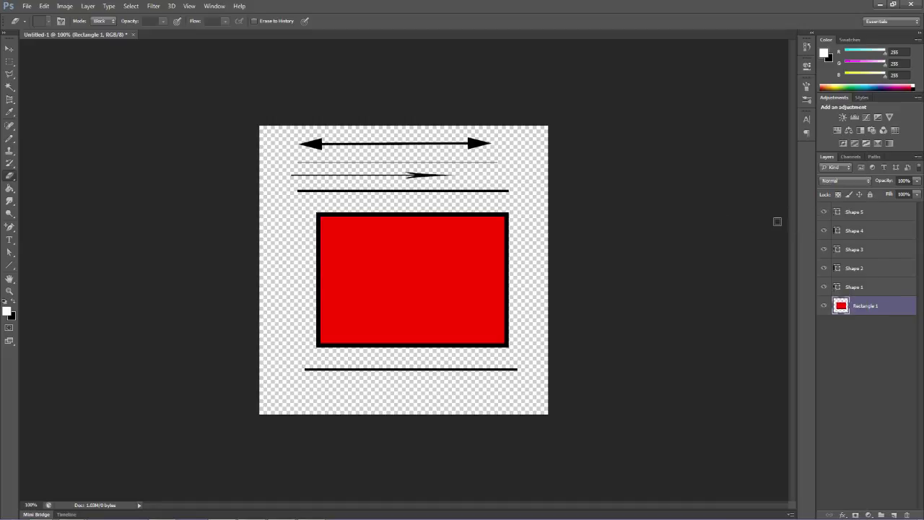